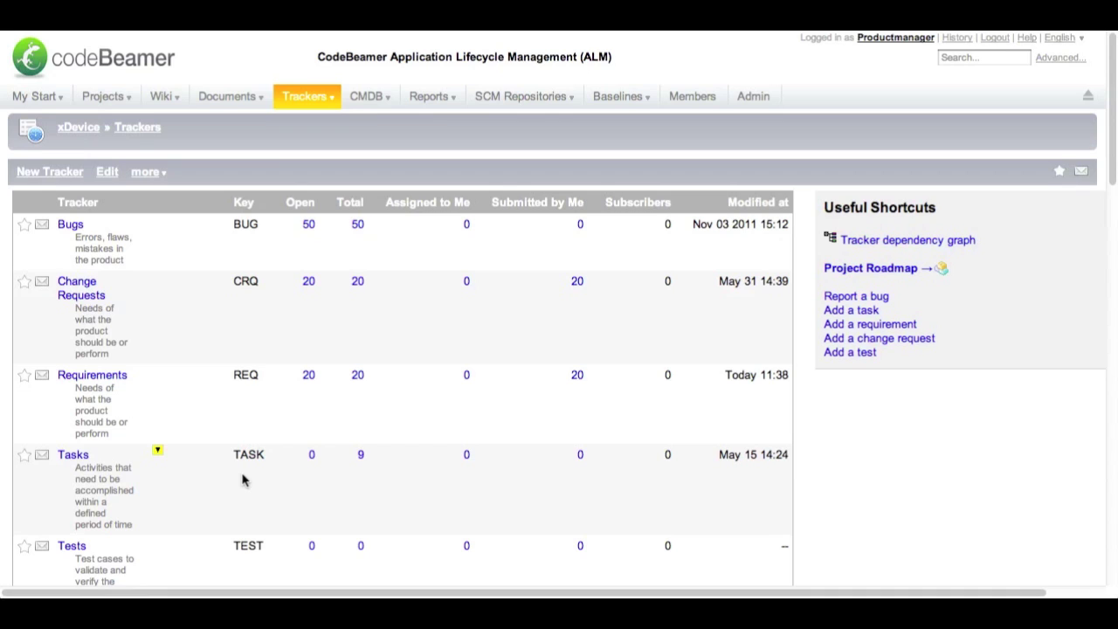
Step: Start a new task in Tasks with summary 'coding' and description 'please do some coding'
click(69, 458)
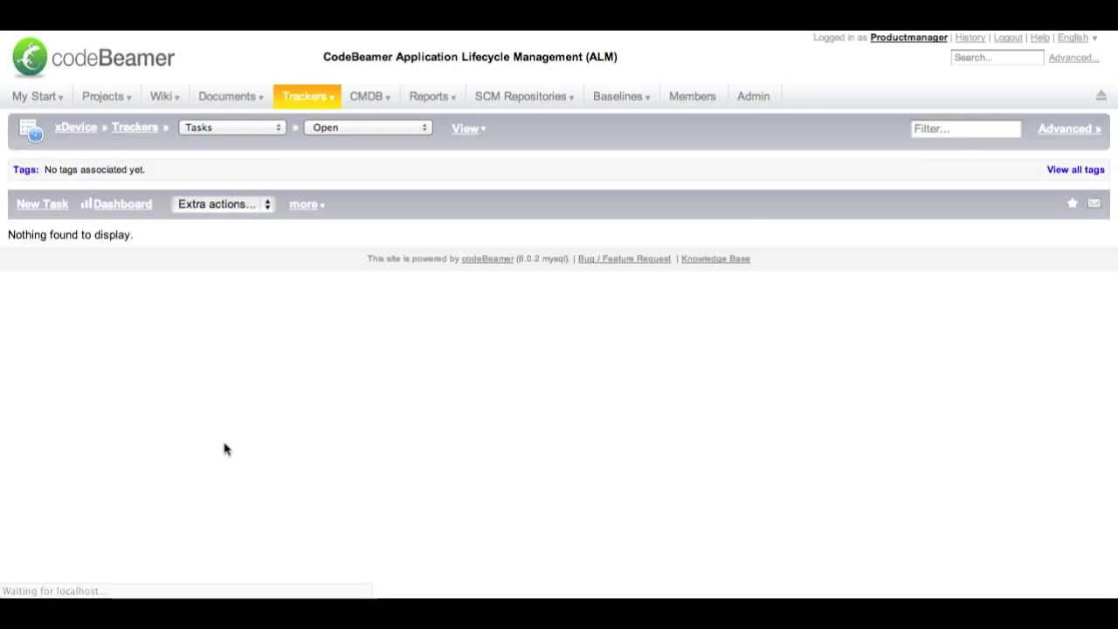
click(45, 206)
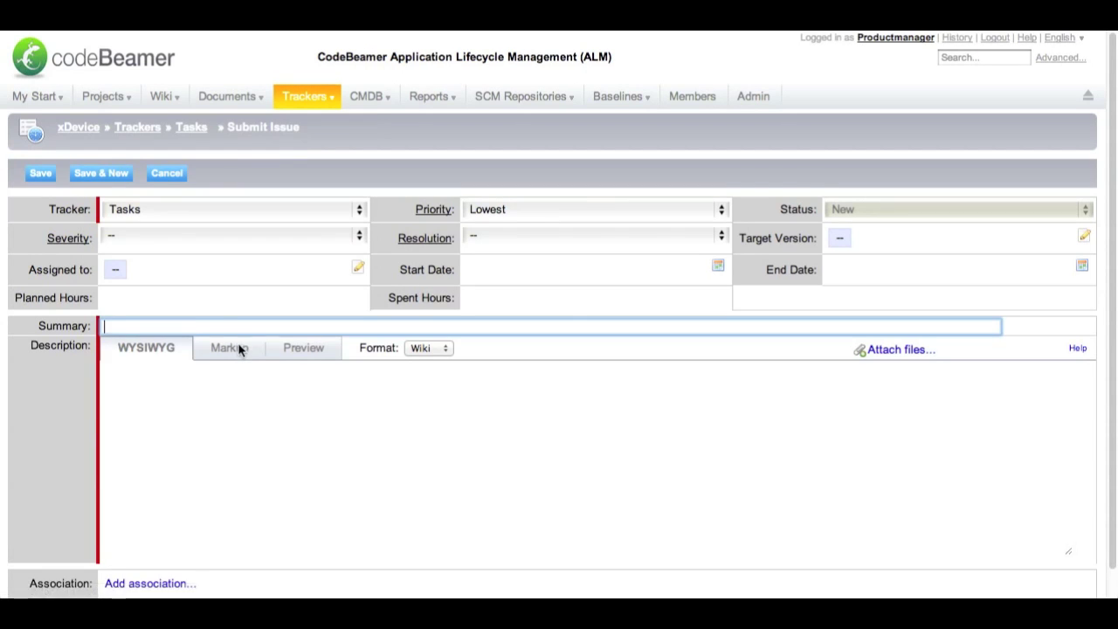
click(173, 329)
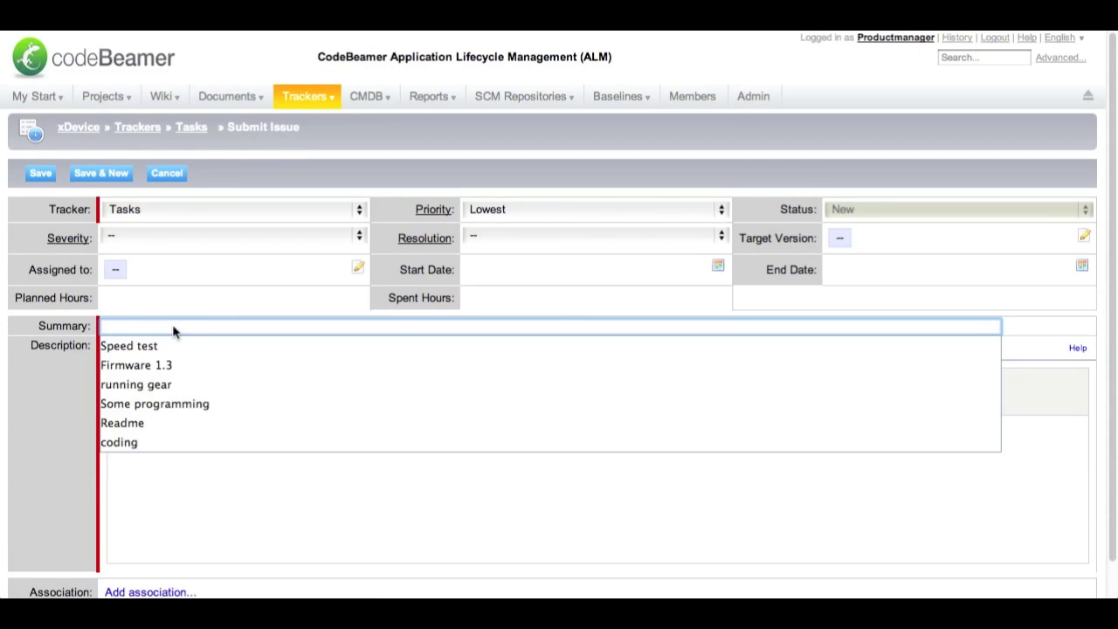
text(co)
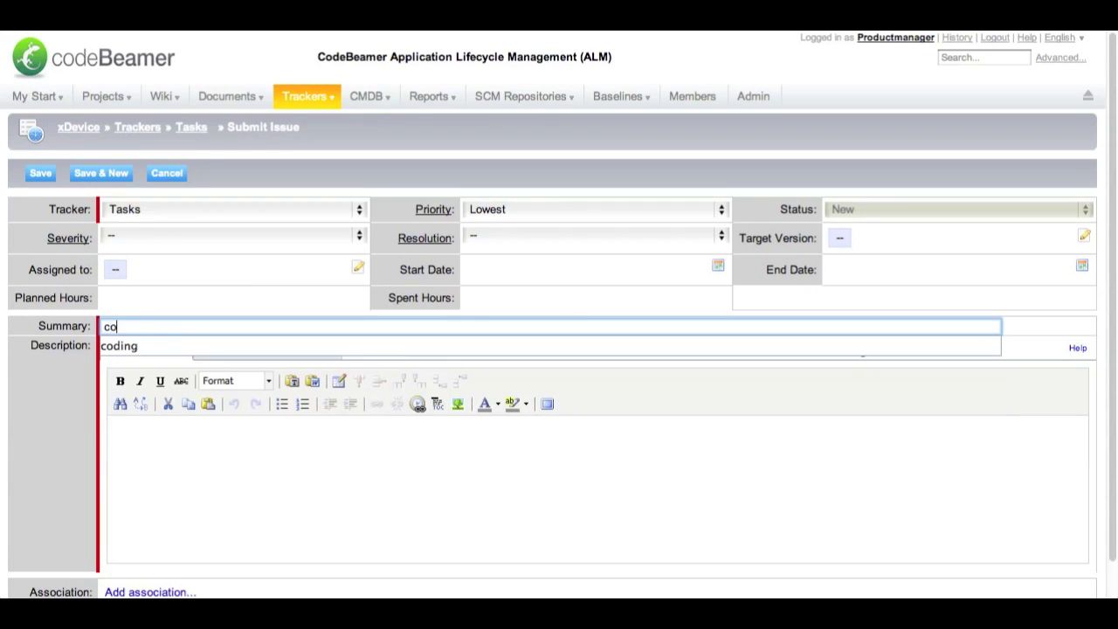
text(ding)
key(Down)
click(140, 509)
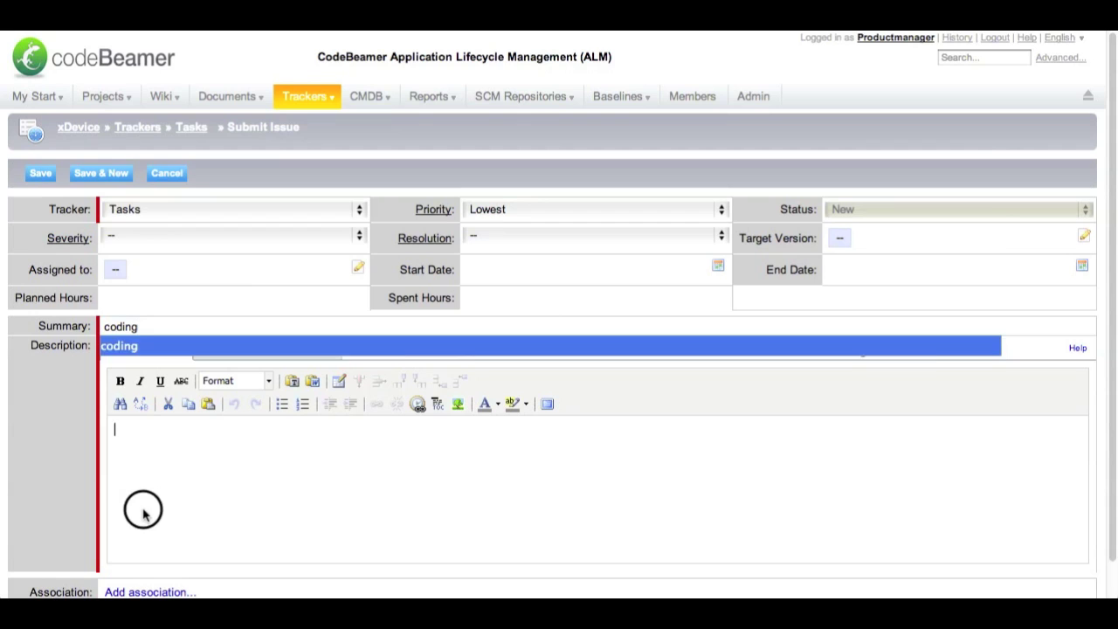
text(ple)
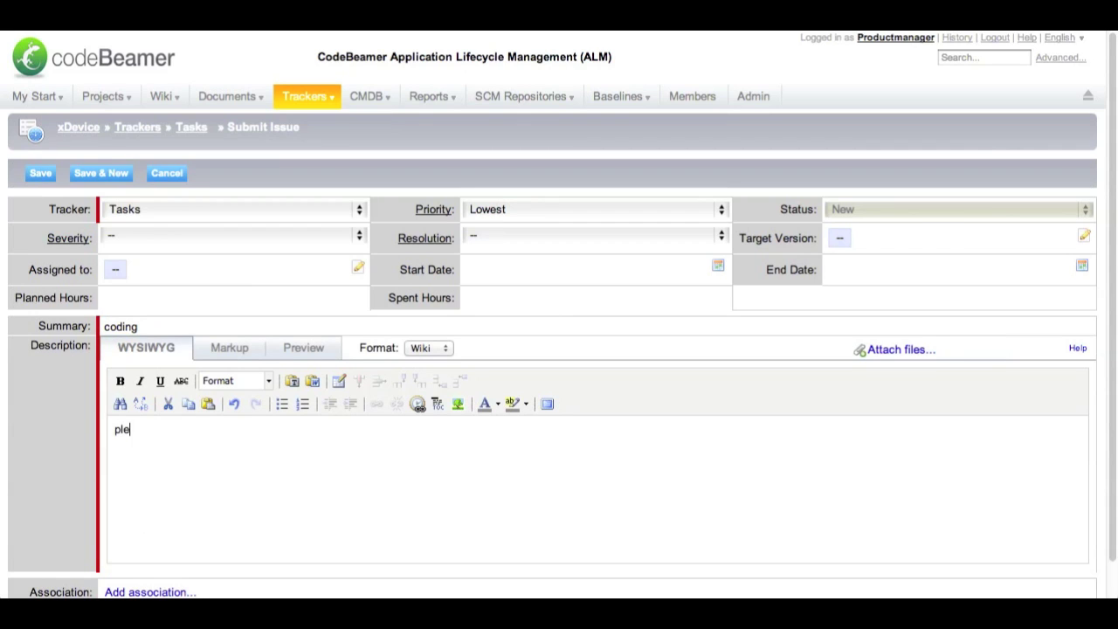
text(ase do some coding)
Step: Assign the coding task to the Developer role and save it
click(359, 269)
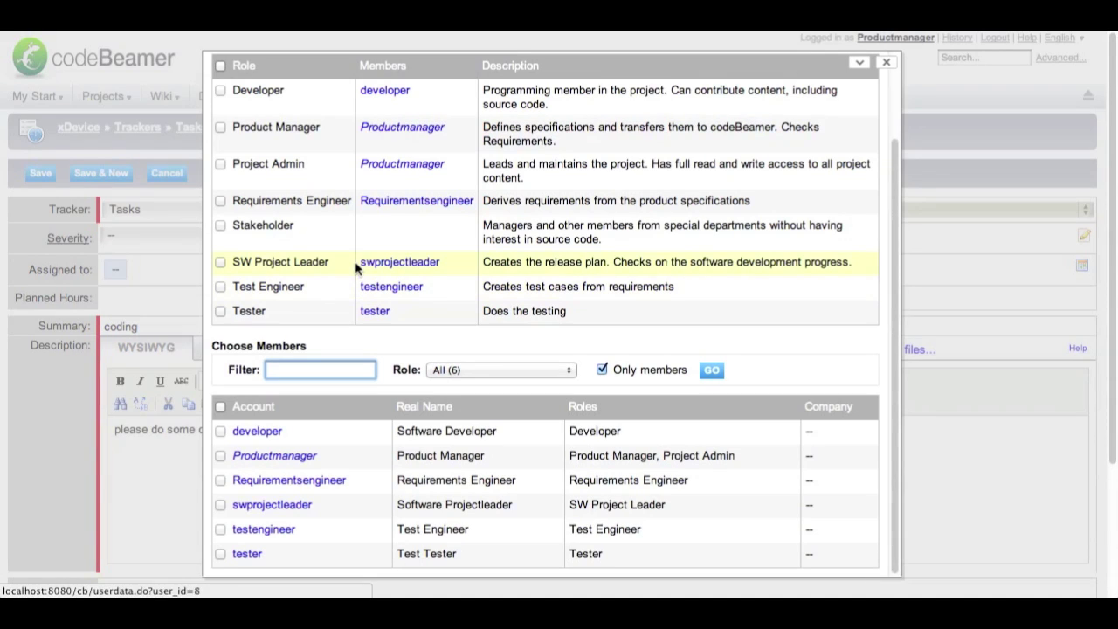
click(222, 93)
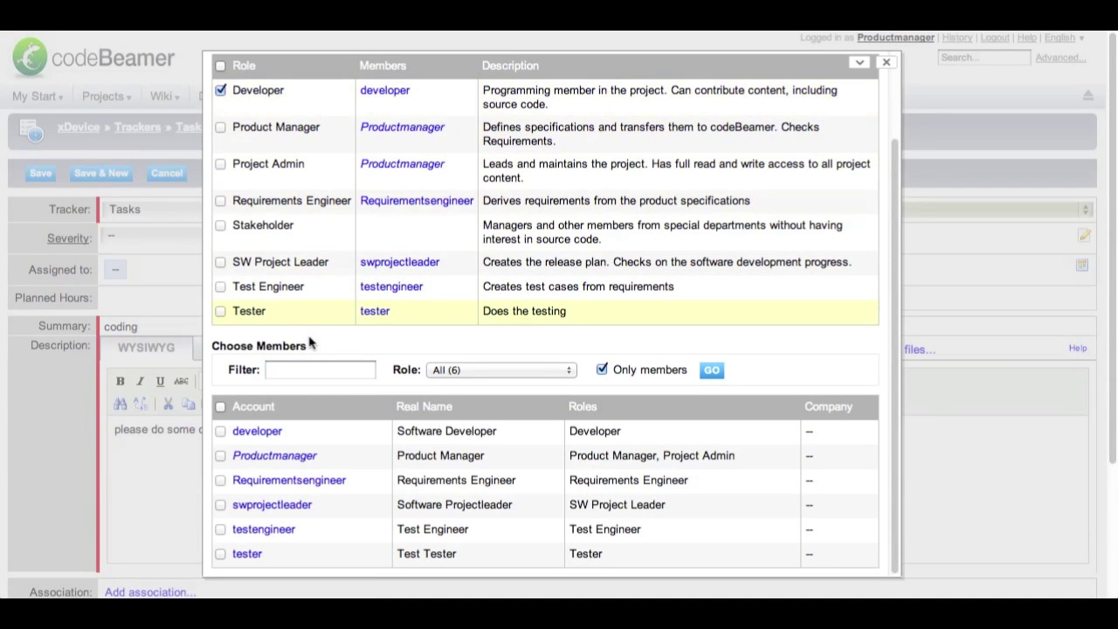
scroll(253, 192, up, 2)
click(245, 89)
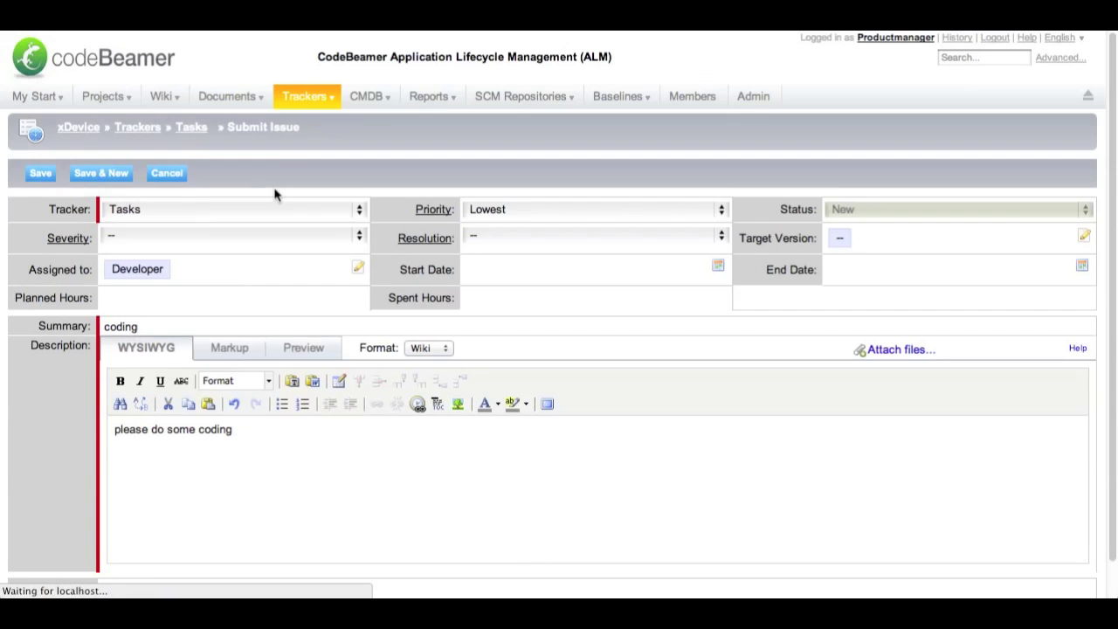
click(42, 174)
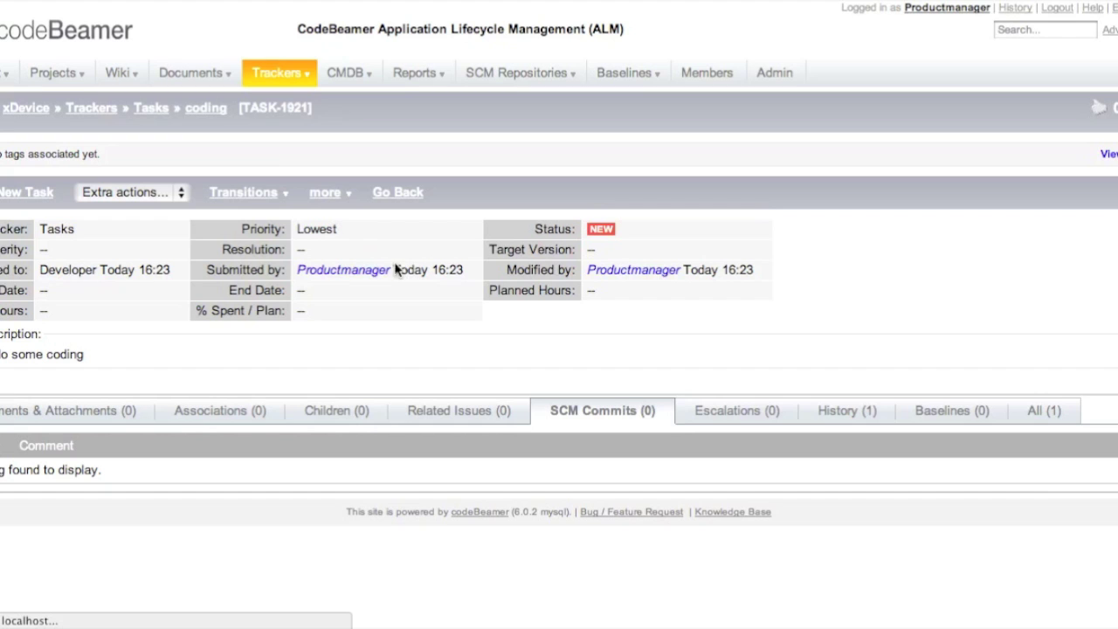
Step: Apply the Start transition to move the coding task to In Progress
click(294, 213)
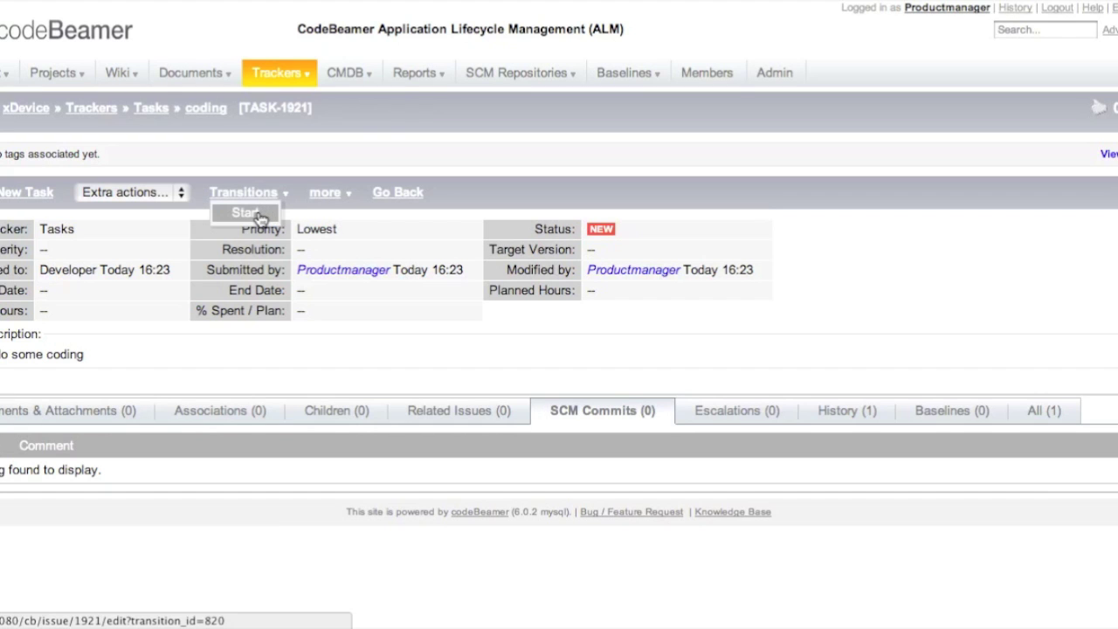
click(255, 213)
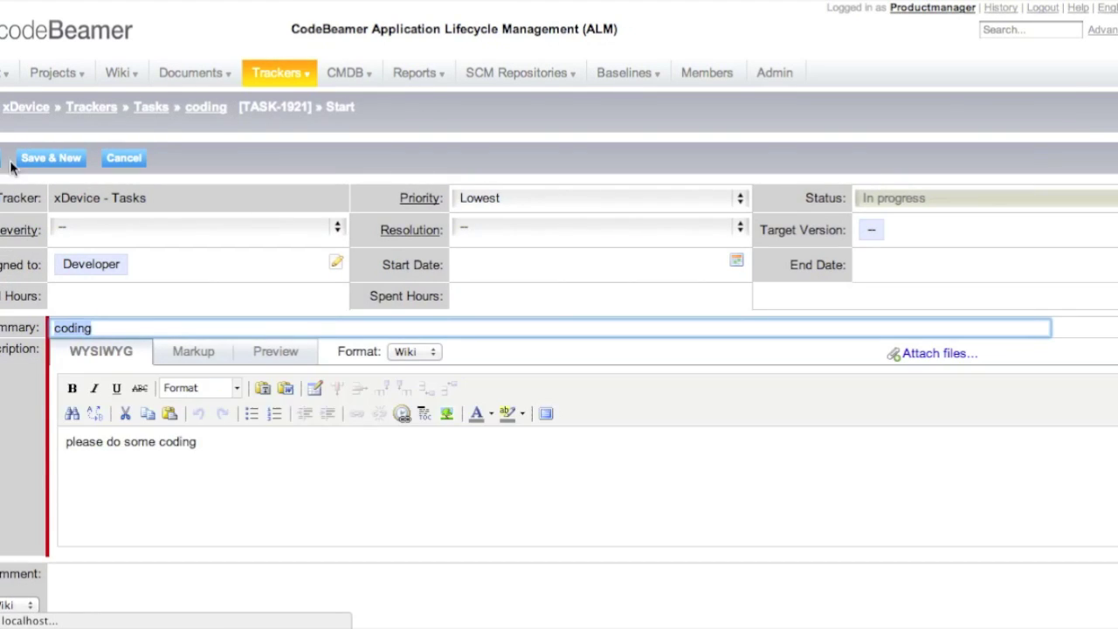
click(22, 155)
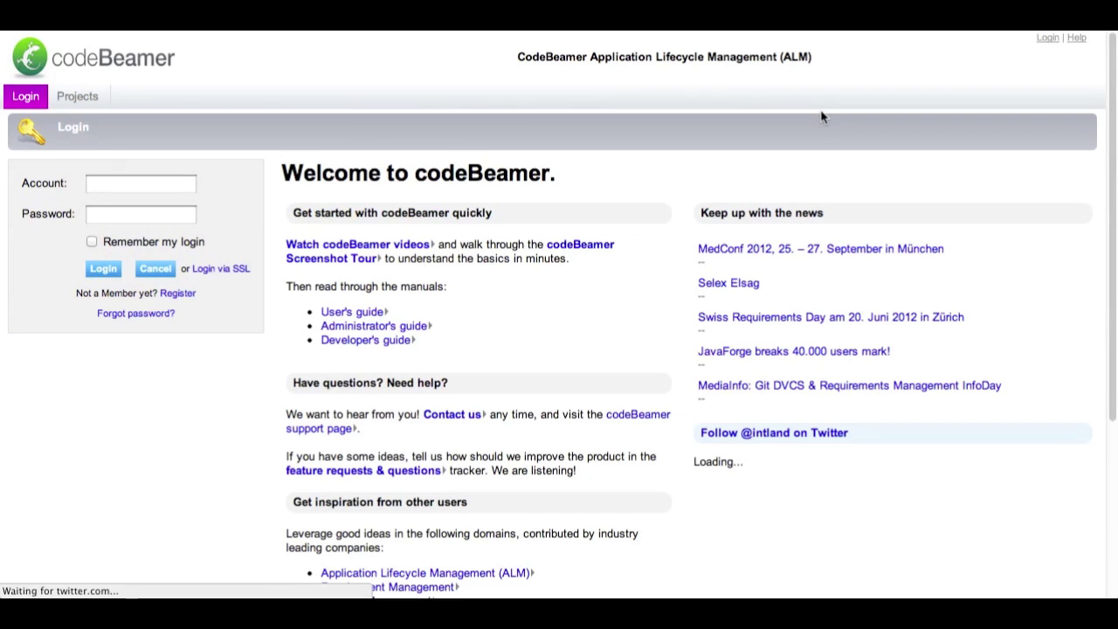
Step: Pick the developer's account on the login page and move on to the password field
click(166, 186)
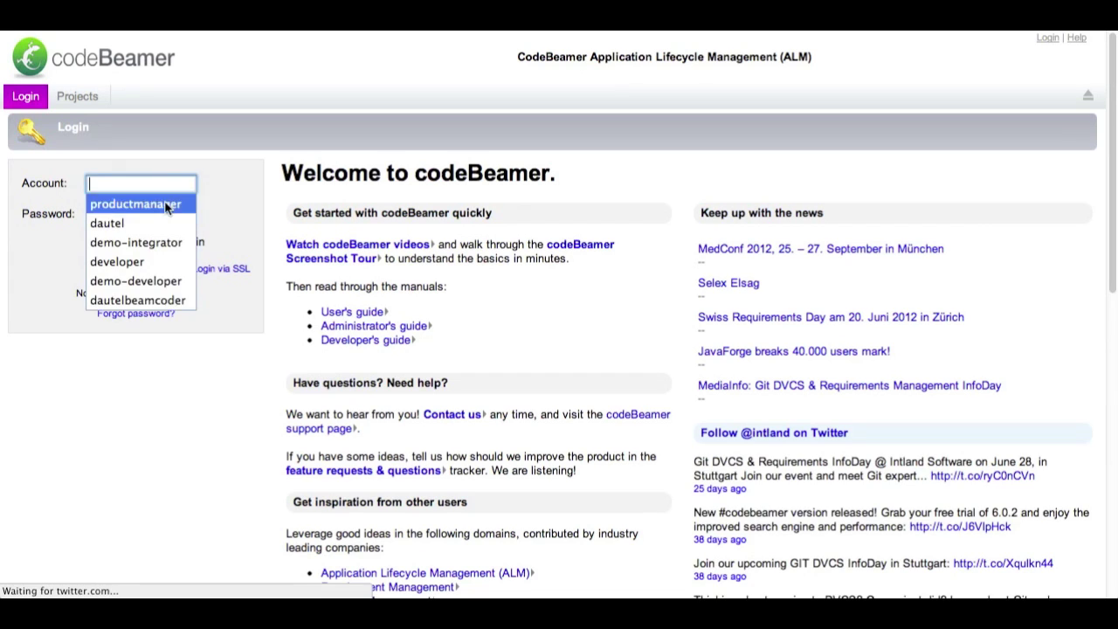
text(d)
click(150, 242)
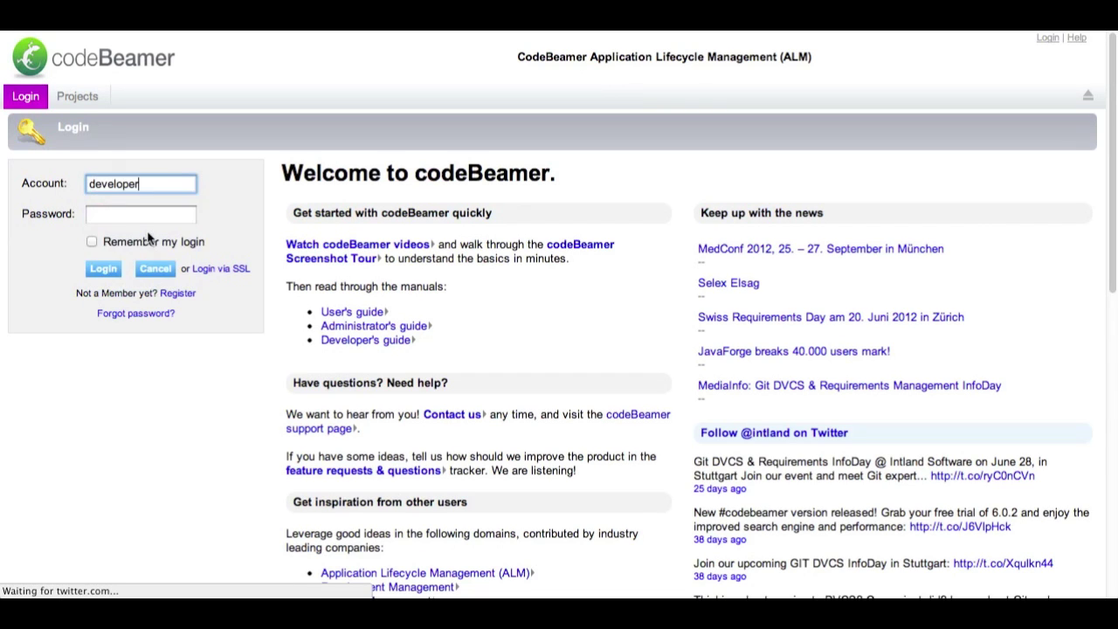
click(148, 216)
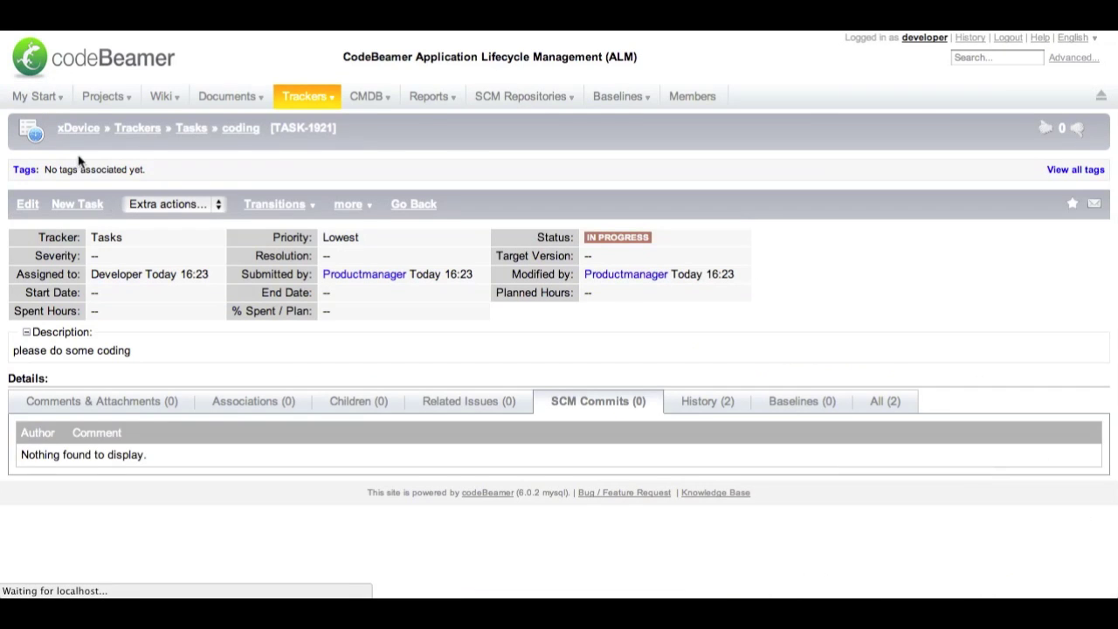
mouse_move(35, 101)
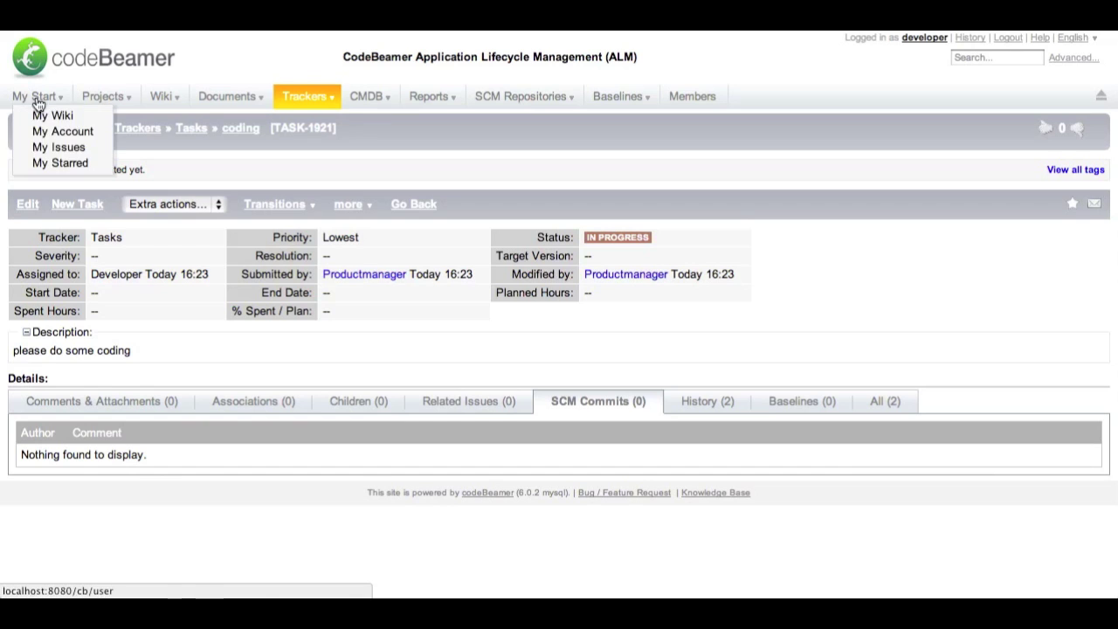
click(44, 146)
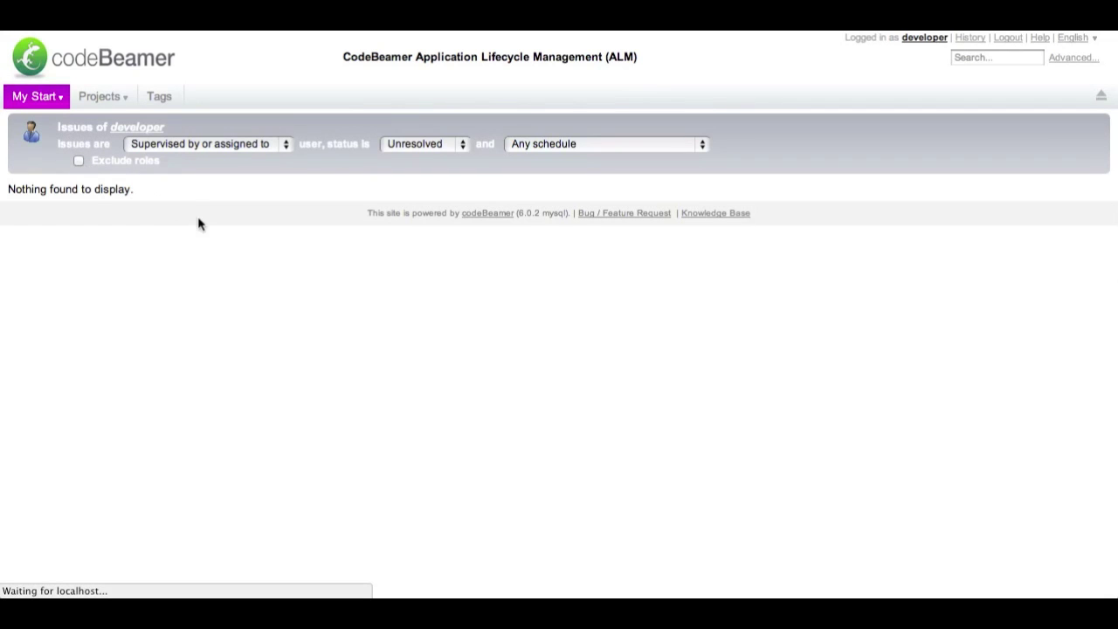
click(426, 145)
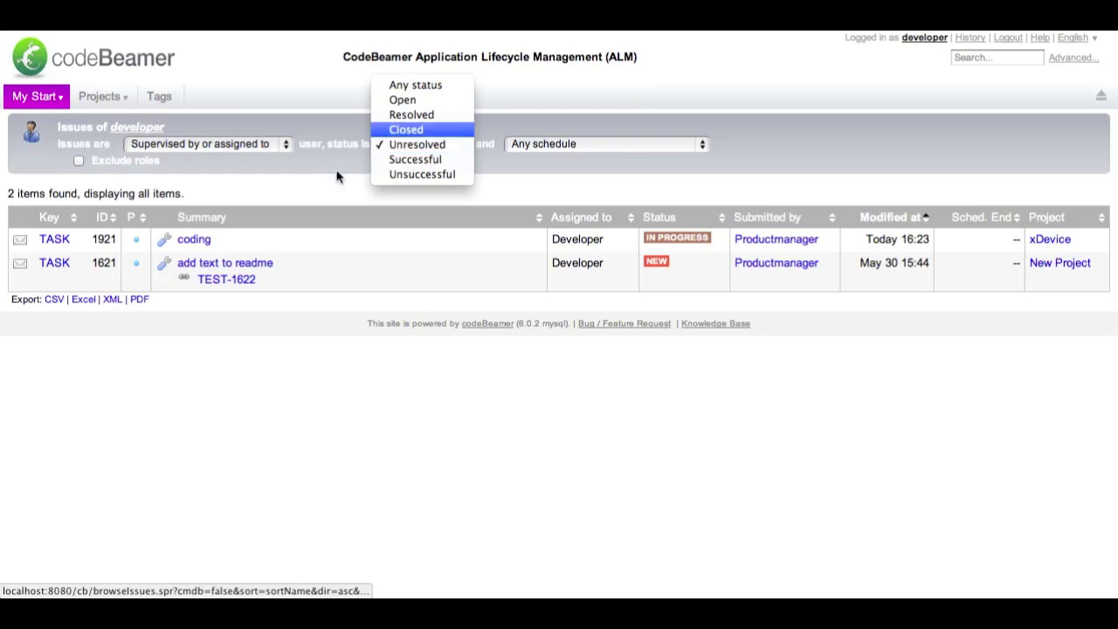
key(Escape)
click(207, 245)
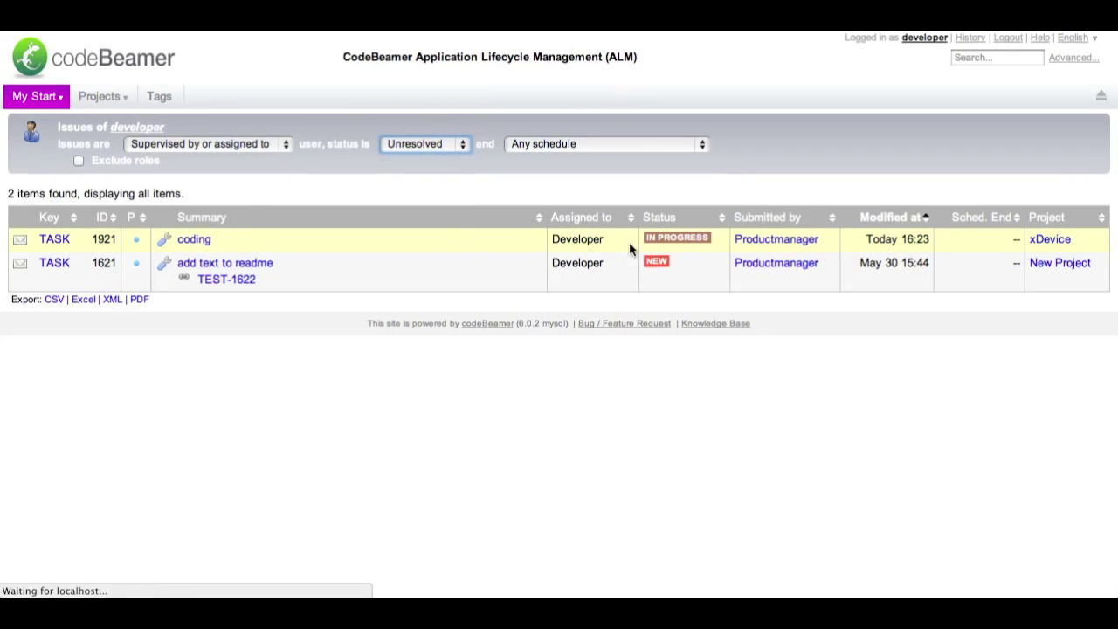
click(196, 242)
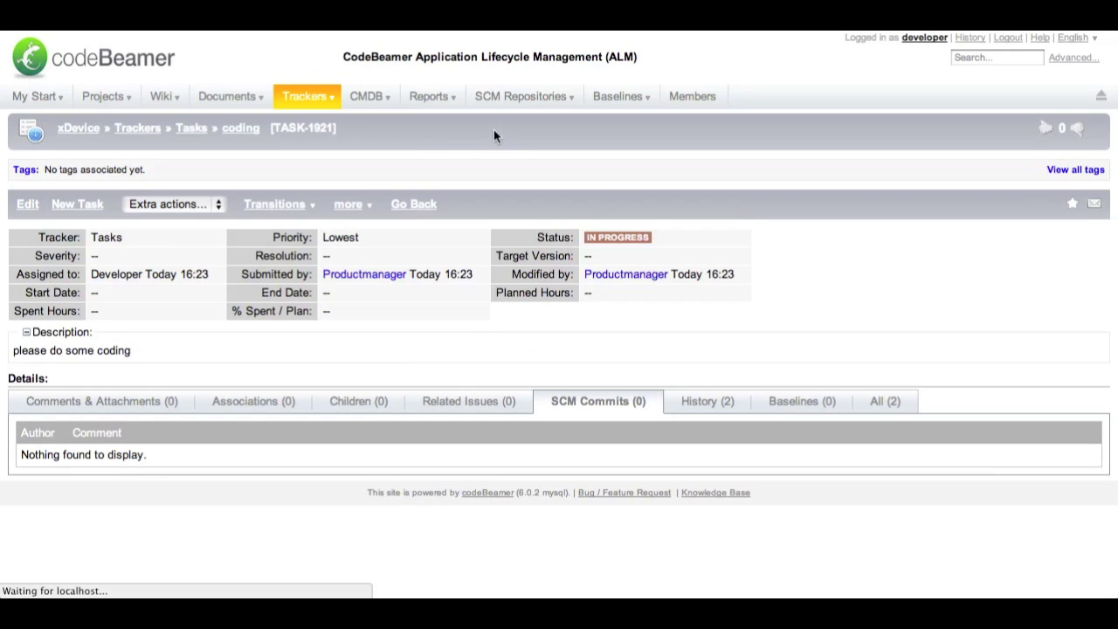
mouse_move(504, 105)
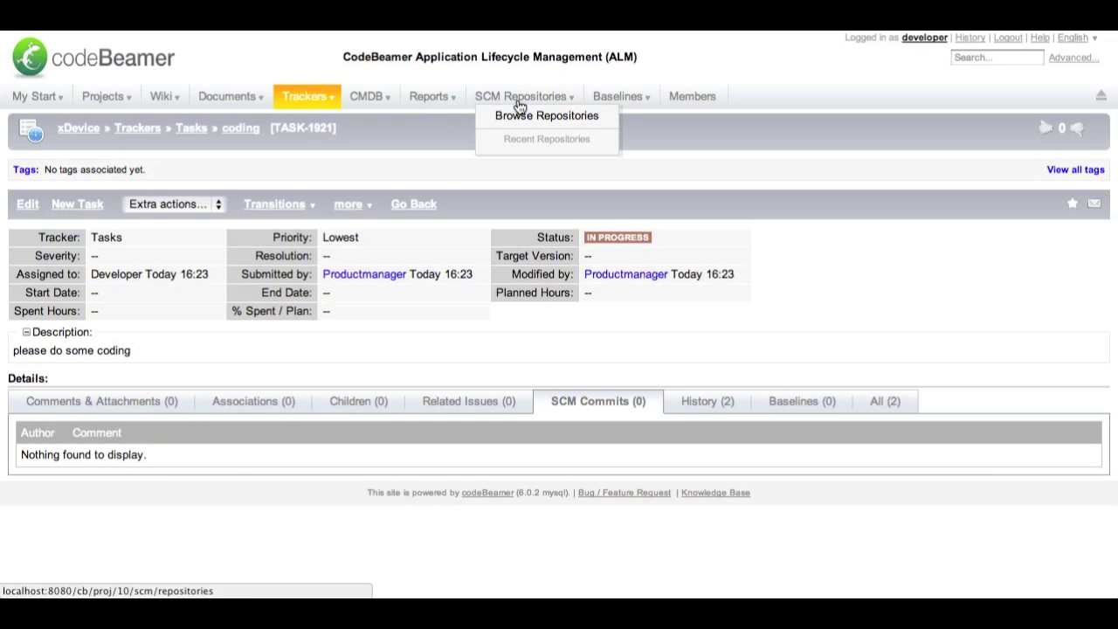
Step: Begin a new managed repository from Source Code and name it git-repo
click(521, 117)
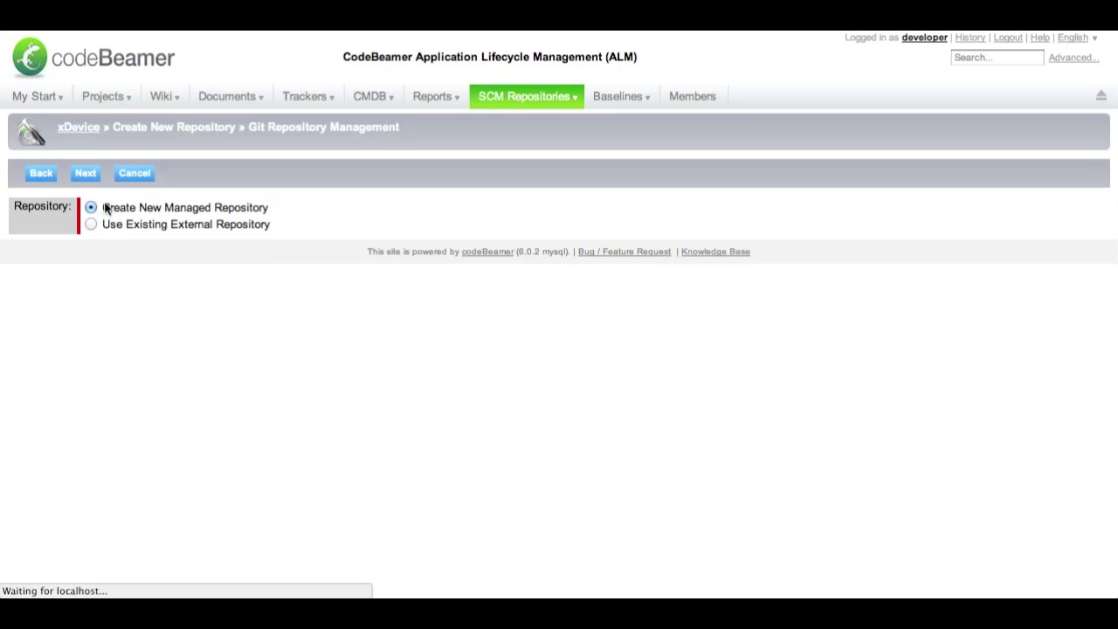
click(86, 173)
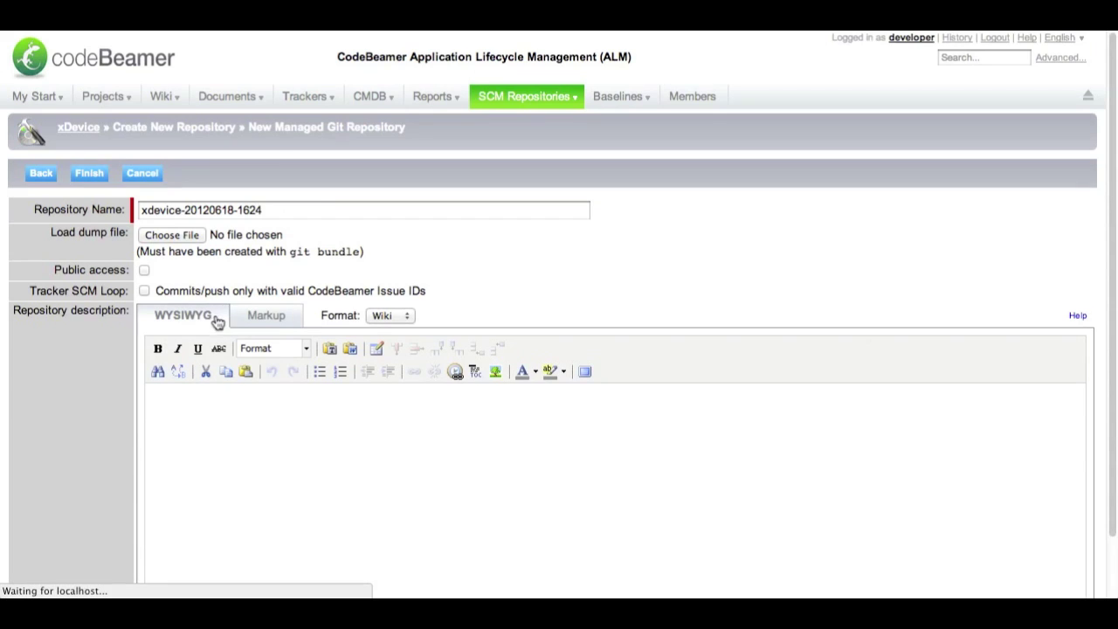
drag(267, 210, 82, 214)
text(g)
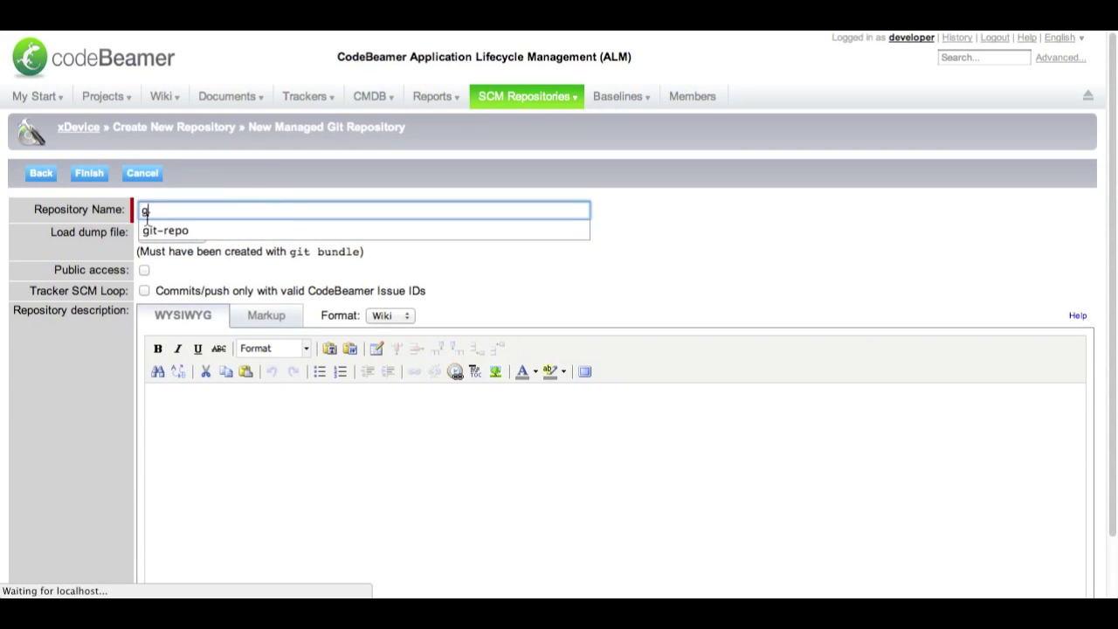
click(155, 229)
Step: Load Git_dump.file as the repository dump and finish creating git-repo
click(170, 233)
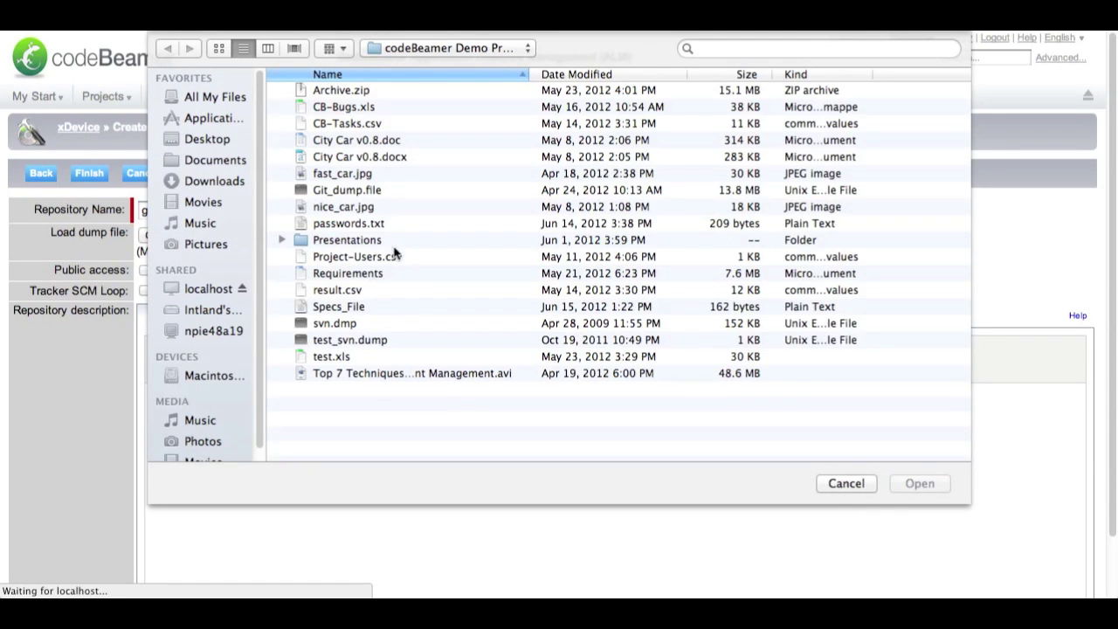
click(356, 189)
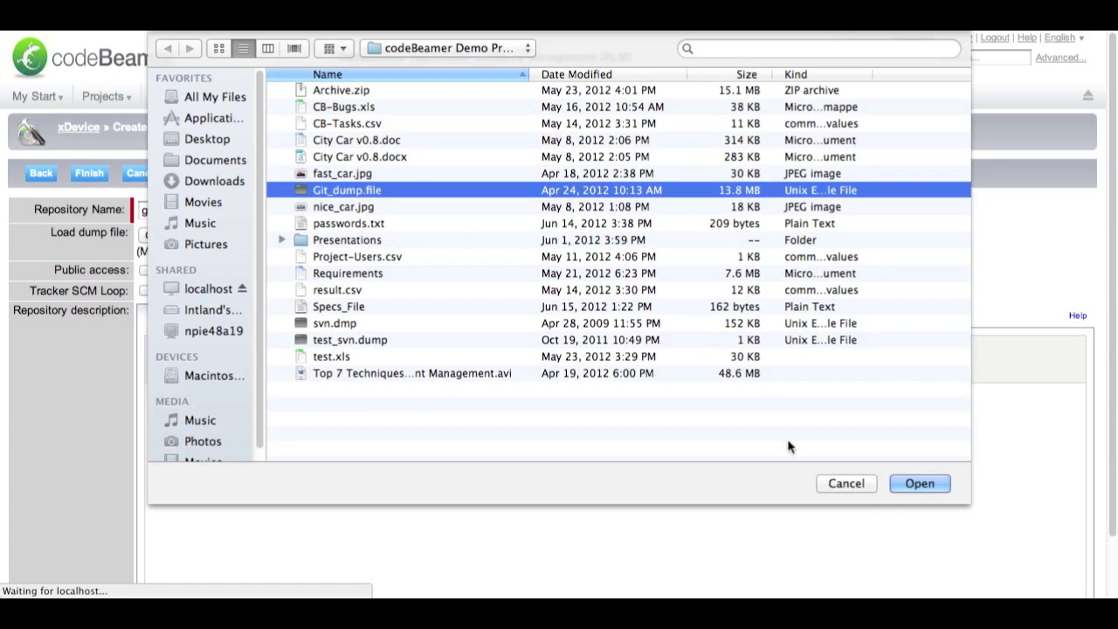
click(900, 486)
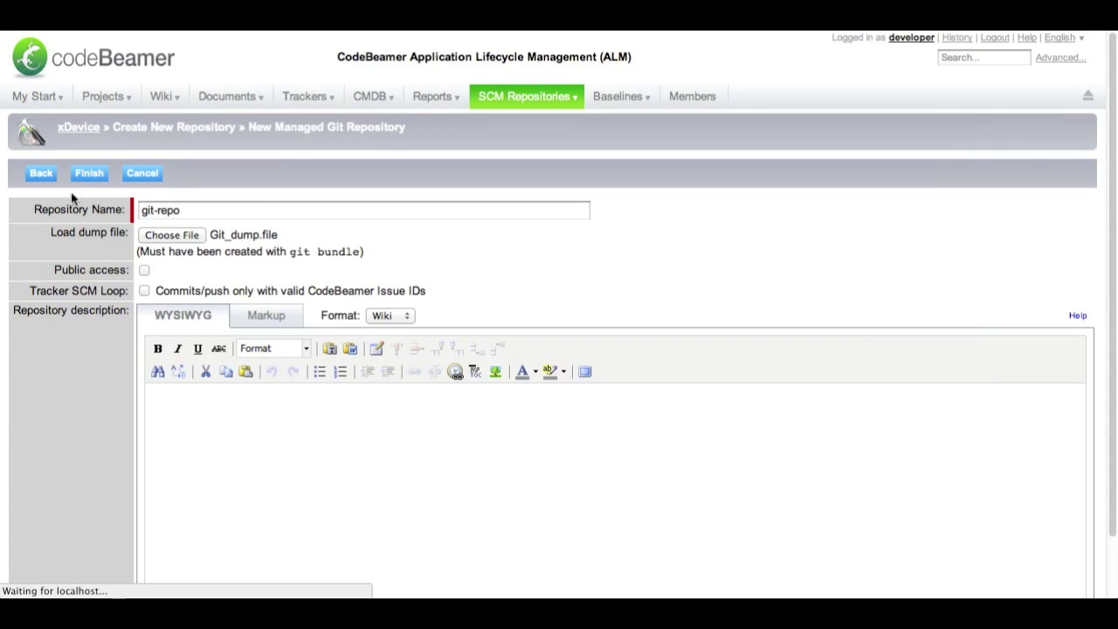
click(89, 173)
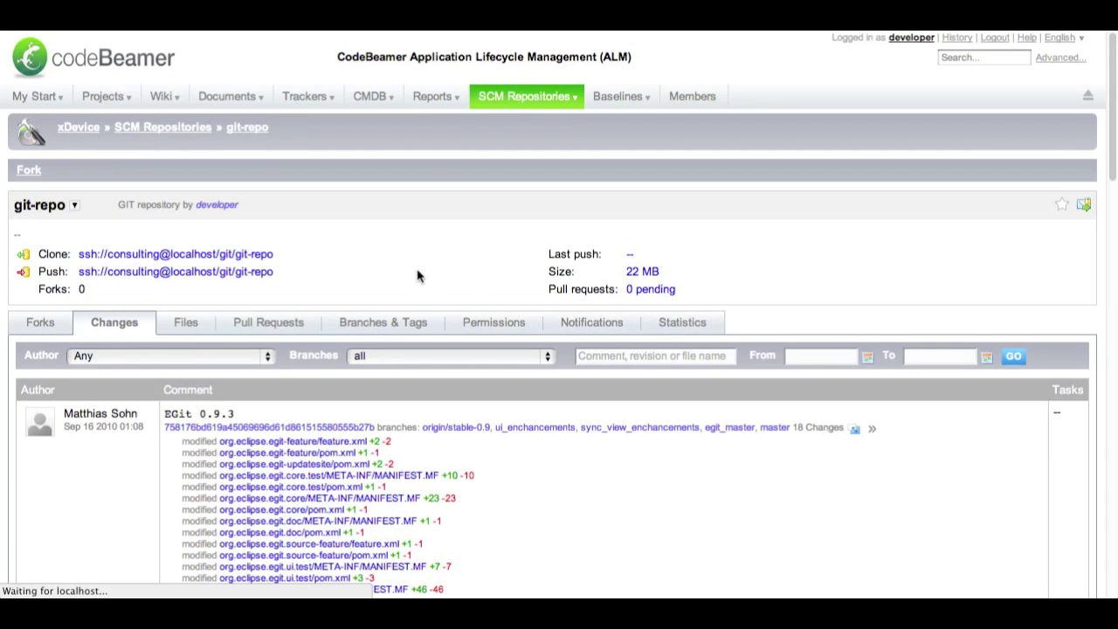
Step: Scroll through git-repo's commit history, then browse its Files tab
scroll(914, 225, down, 10)
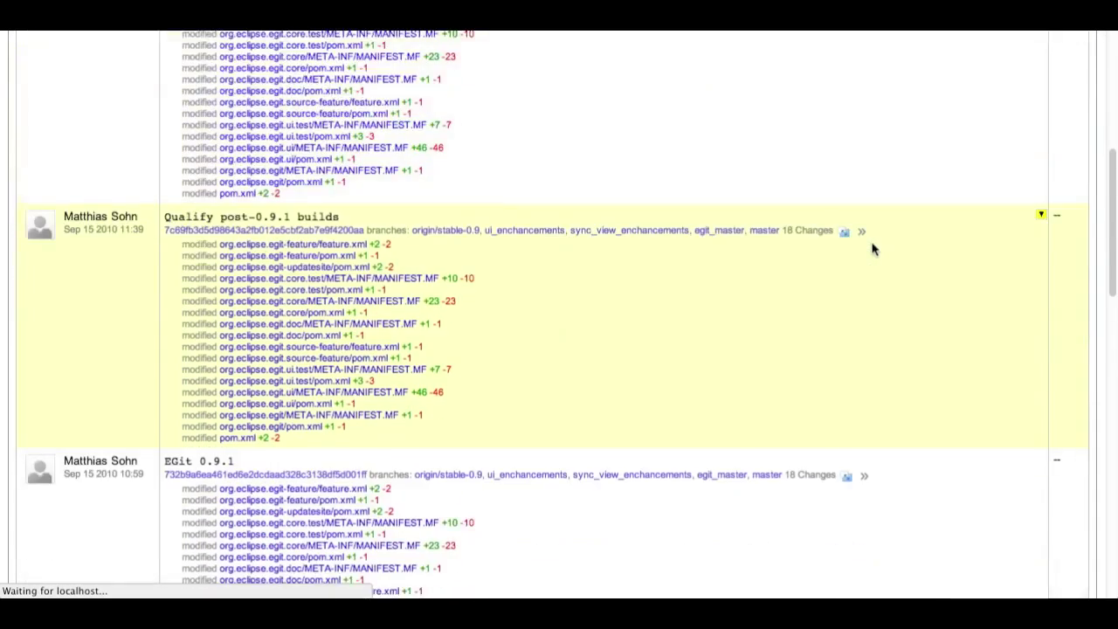
scroll(872, 249, down, 10)
scroll(872, 249, up, 10)
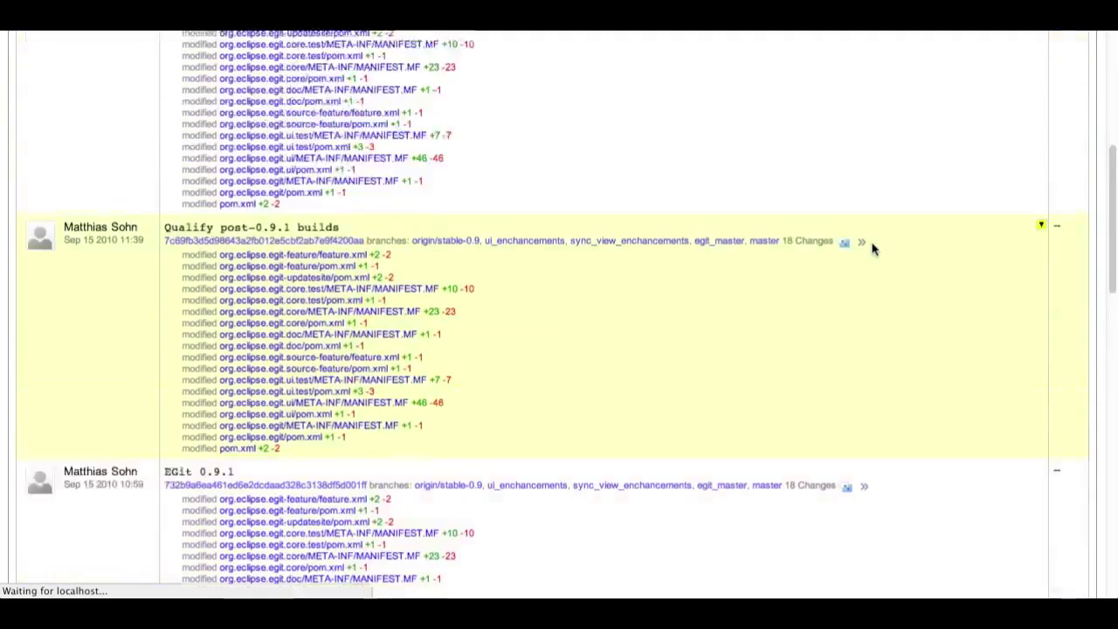
scroll(755, 304, up, 6)
scroll(408, 291, up, 2)
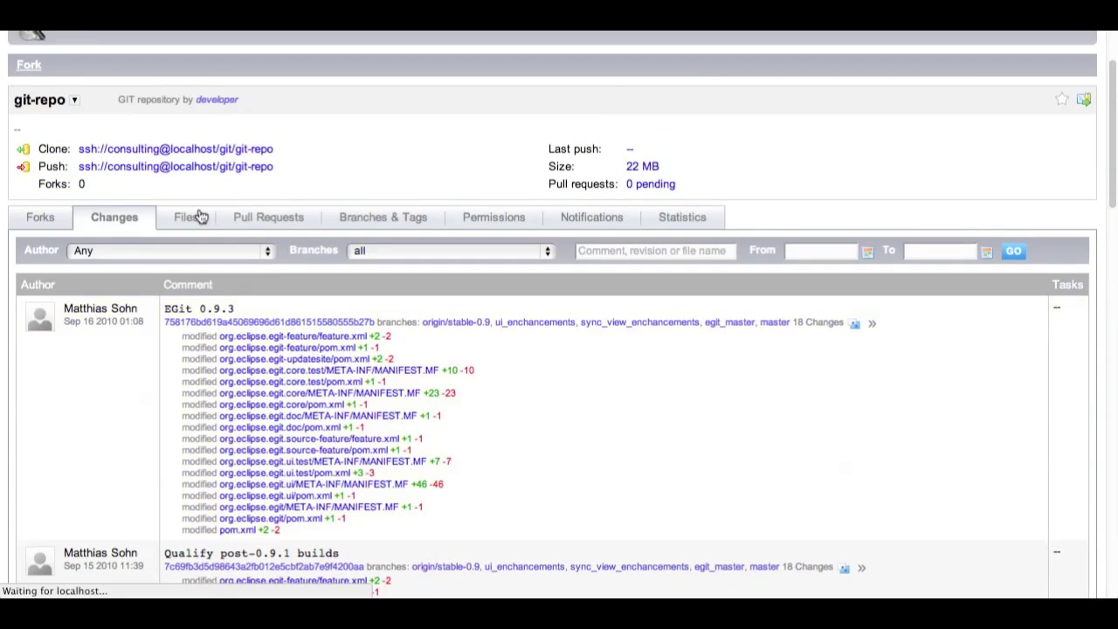
click(185, 222)
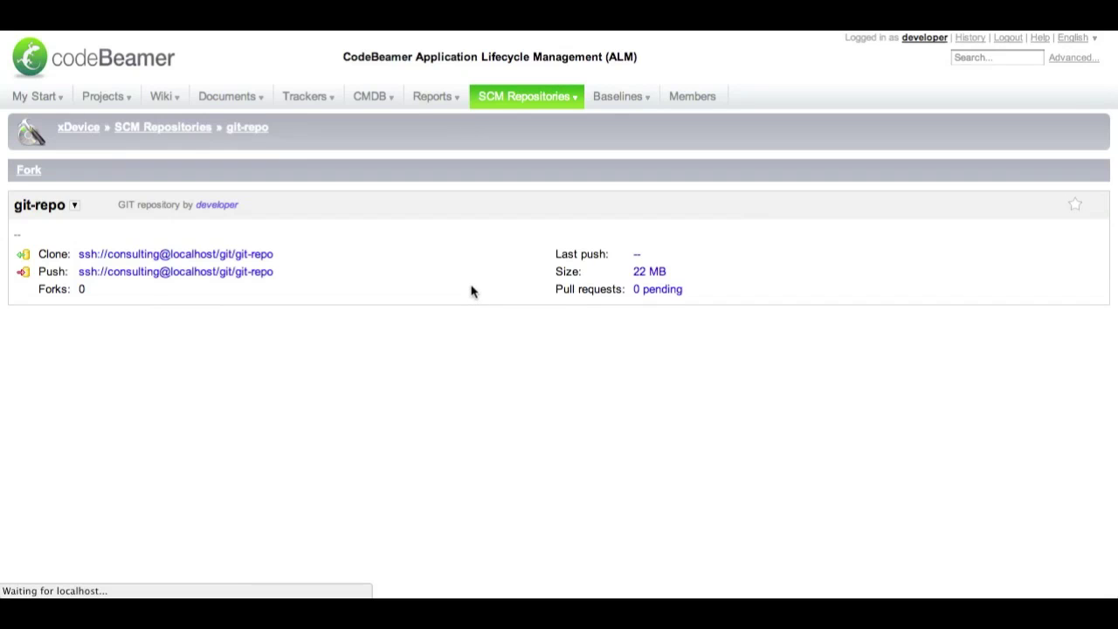
scroll(434, 322, down, 7)
scroll(434, 322, down, 8)
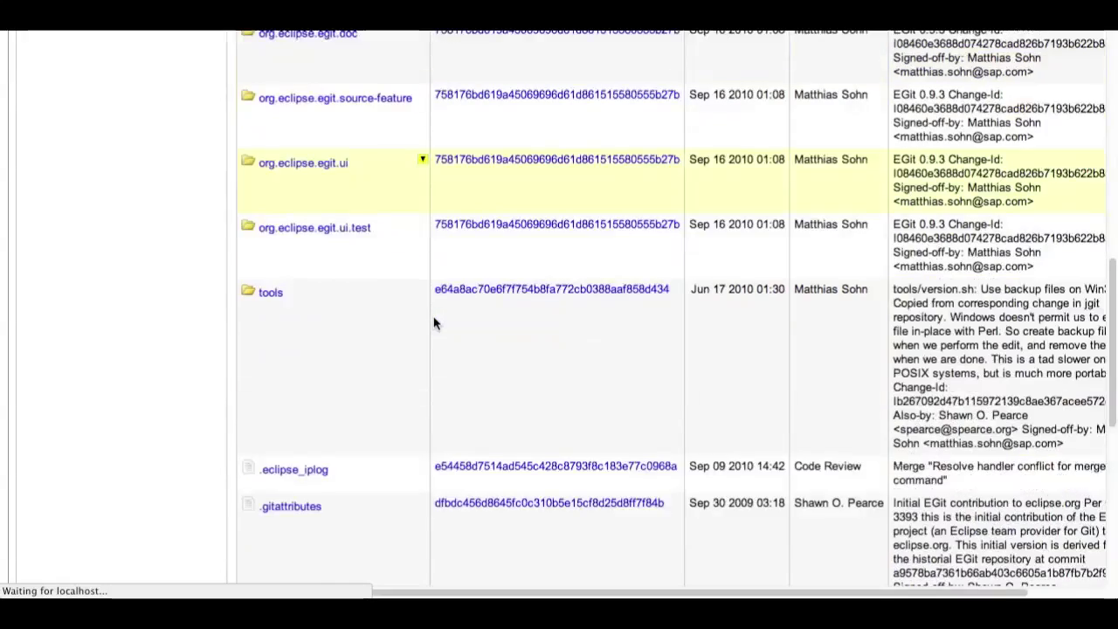
scroll(434, 322, up, 15)
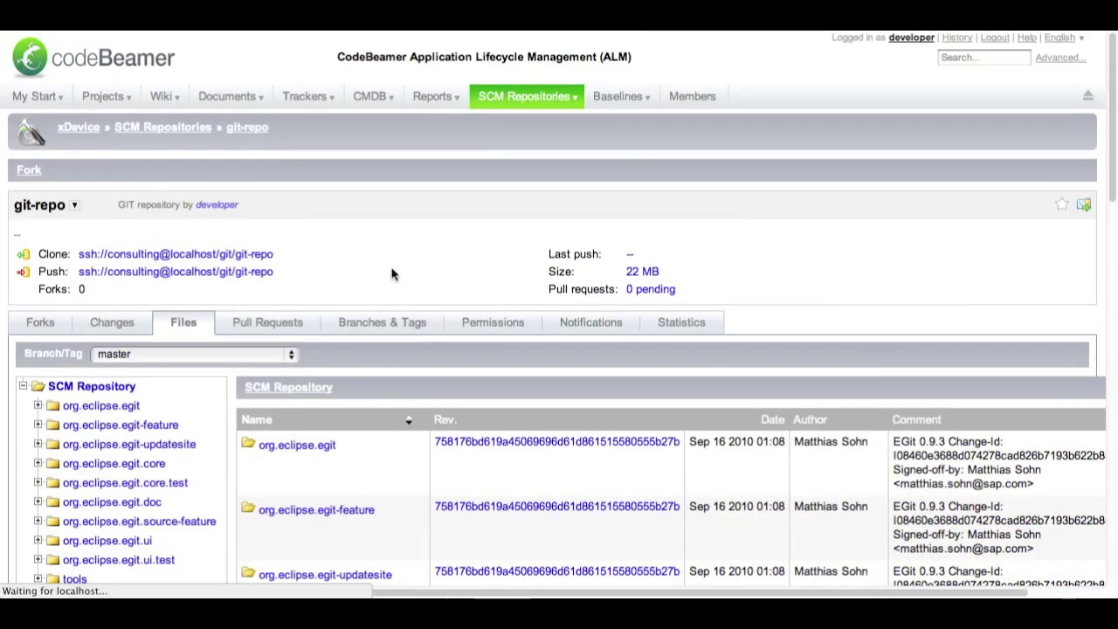
Step: Check the Pull Requests and Branches & Tags tabs, then view the Permissions tab
click(271, 322)
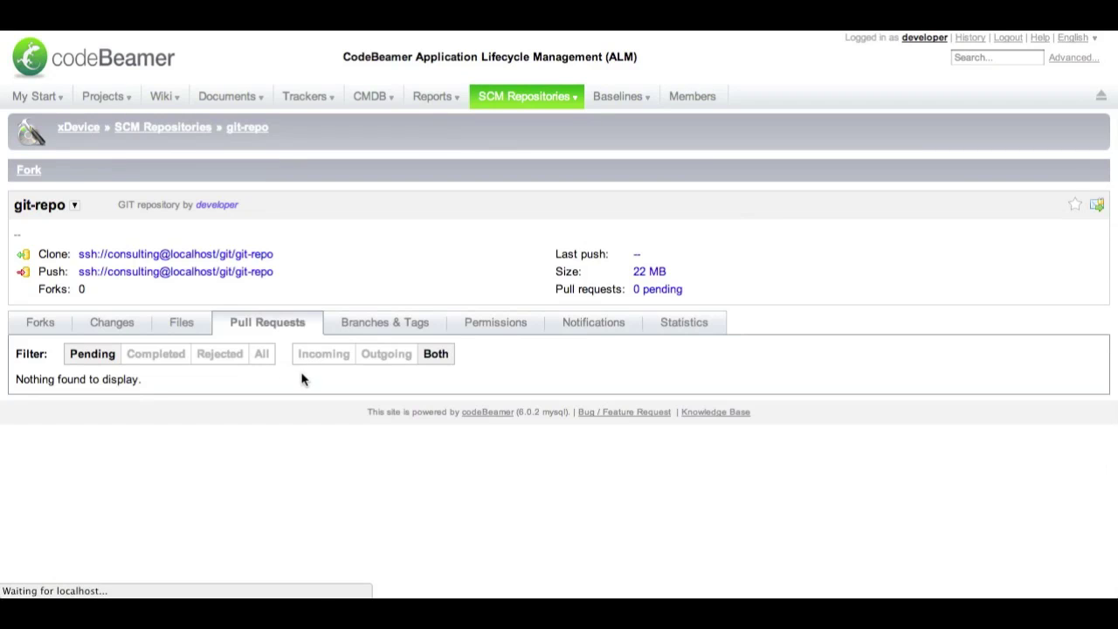
click(371, 326)
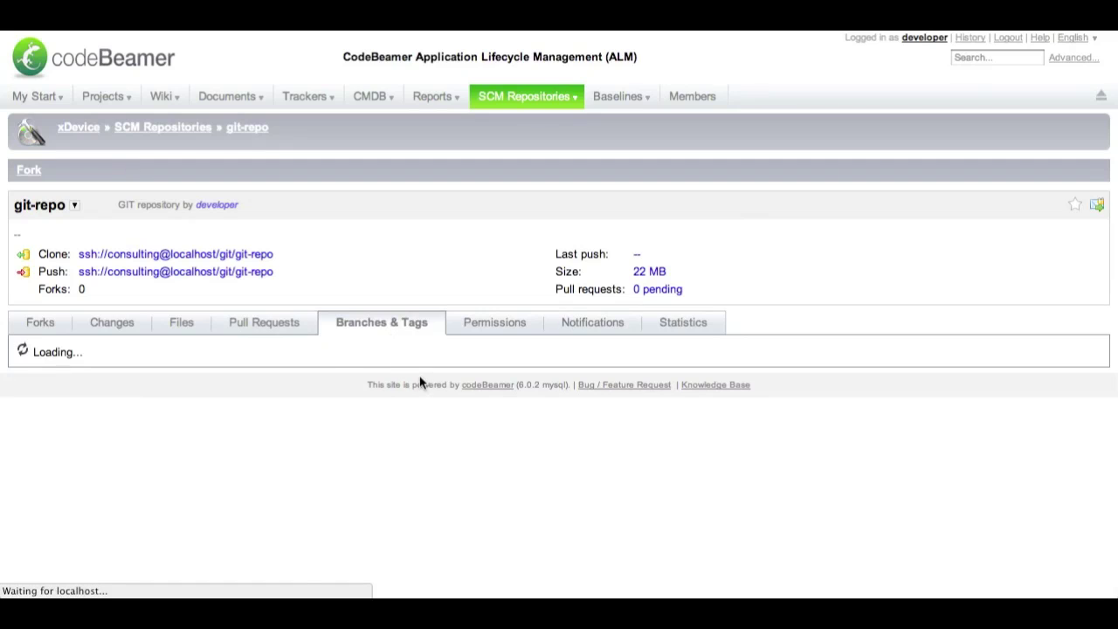
scroll(407, 399, down, 4)
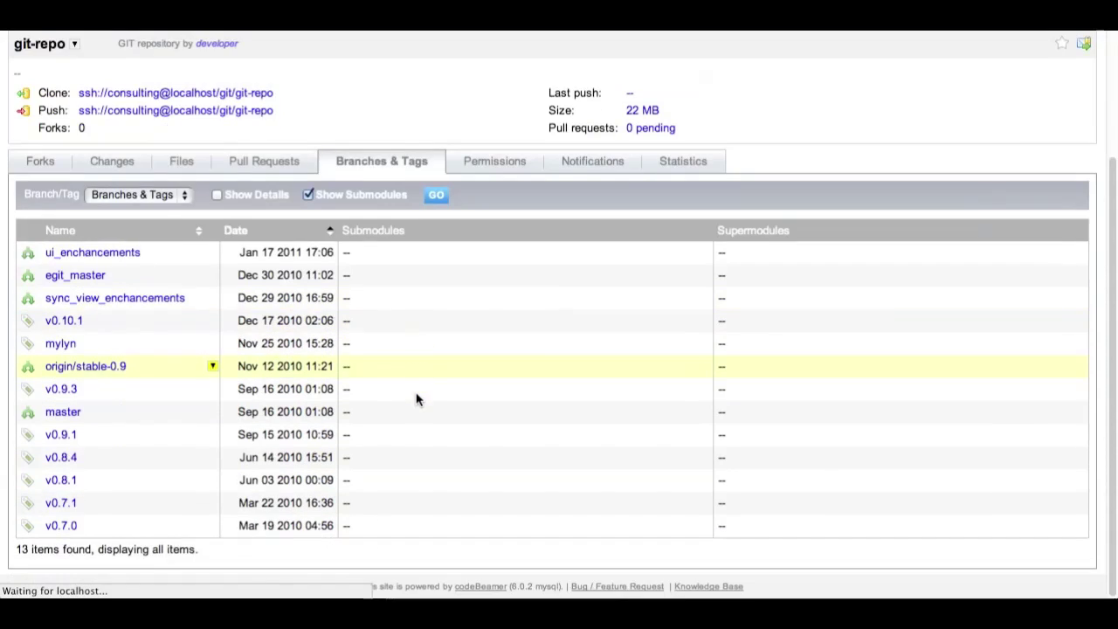
click(499, 166)
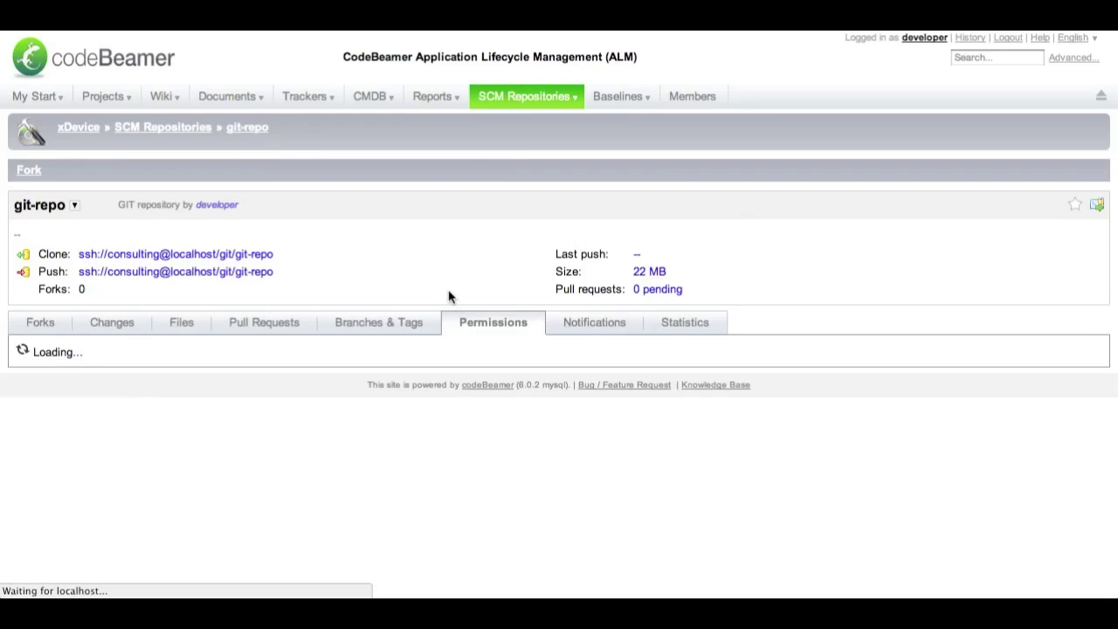
scroll(501, 433, down, 1)
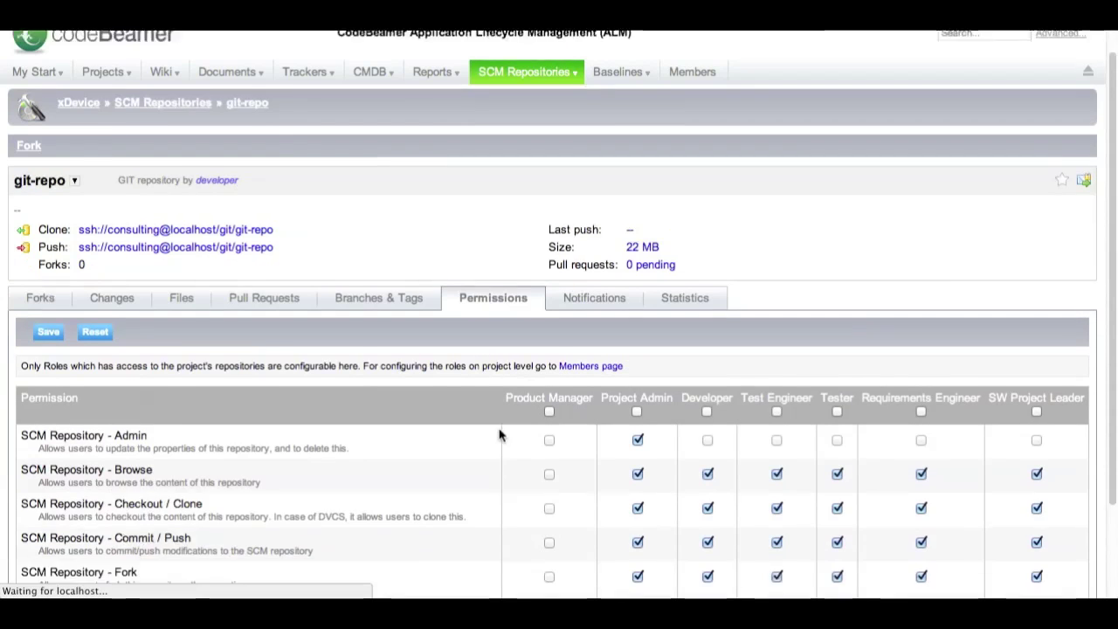
Step: Untick Update Changeset and Create Remote Branch for Test Engineer and Tester, and select the Clone URL
scroll(500, 435, down, 3)
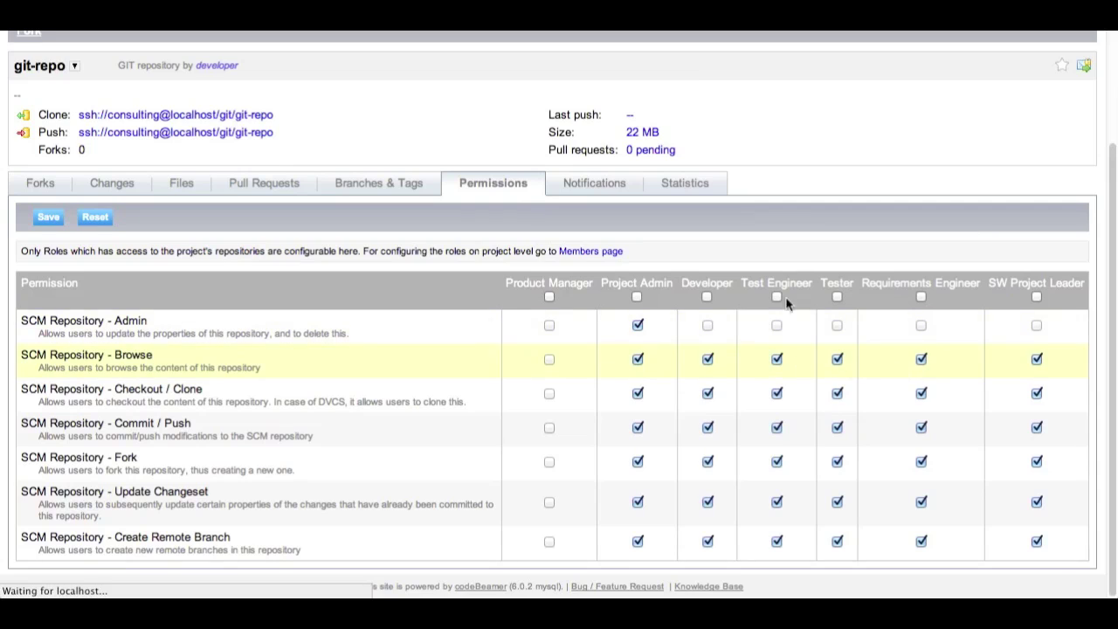
click(776, 502)
click(838, 542)
click(837, 503)
click(776, 542)
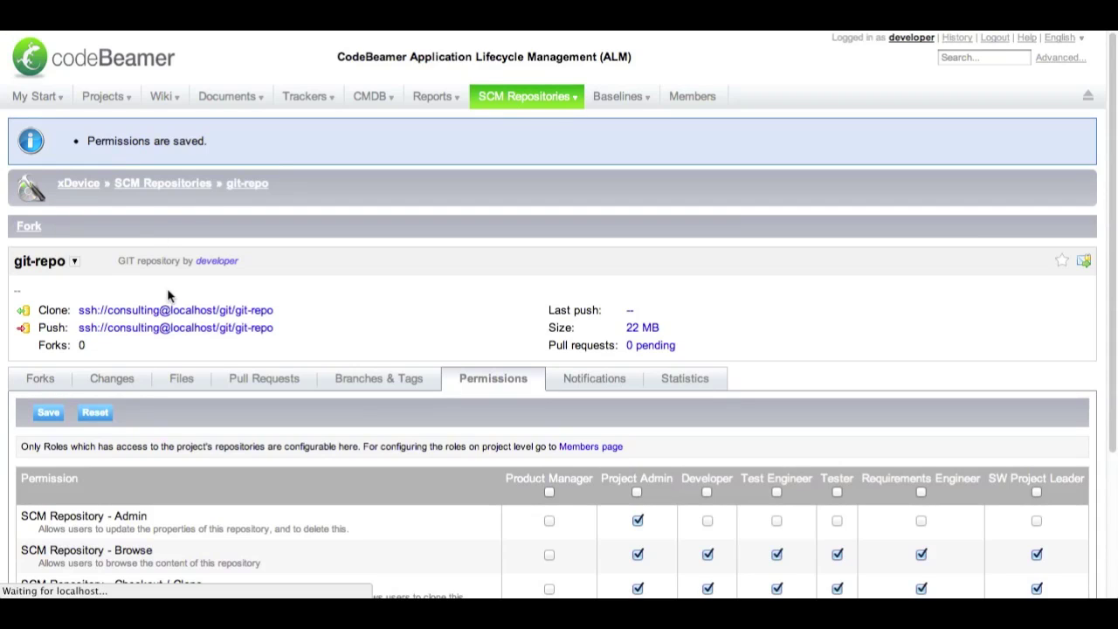
drag(276, 310, 78, 309)
key(super+c)
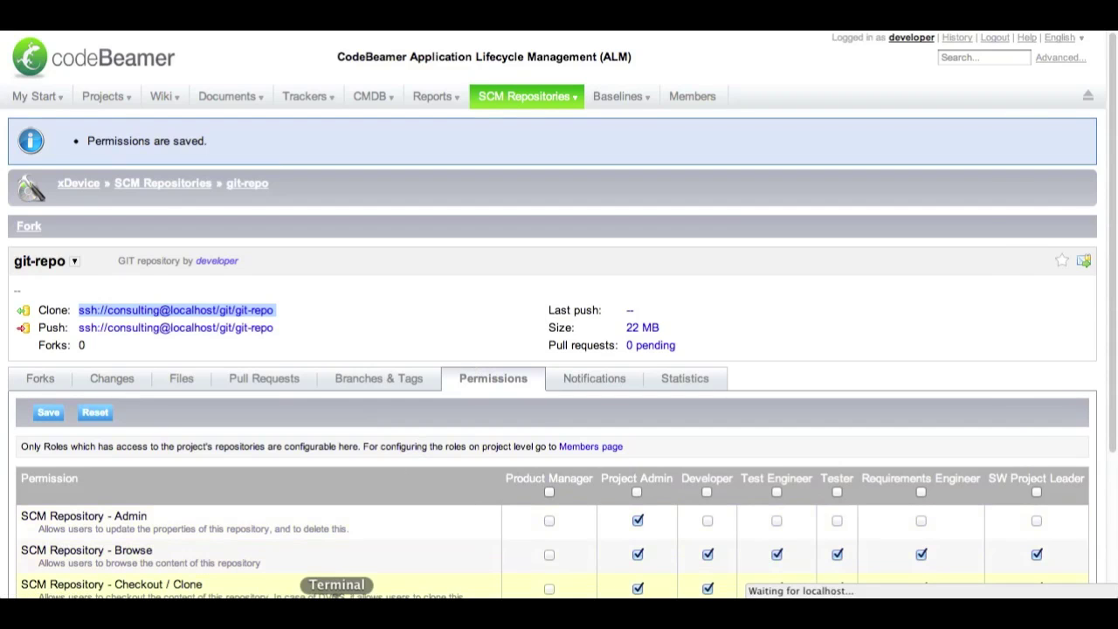
Step: In Terminal, run git clone with the pasted ssh address of git-repo
click(337, 597)
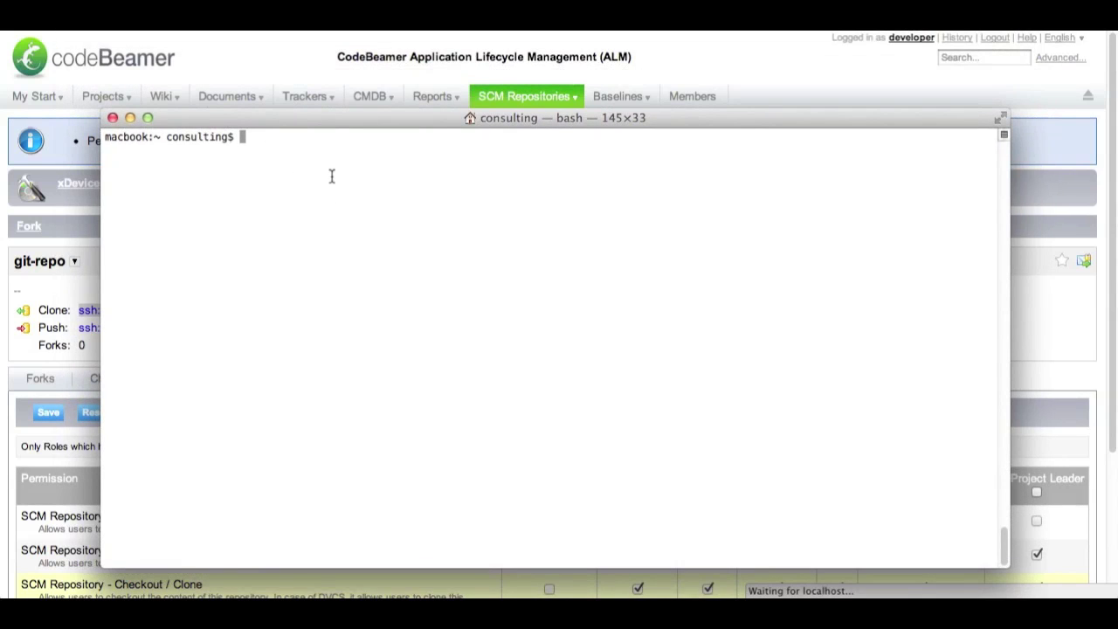
text(git clone)
key(super+v)
key(Return)
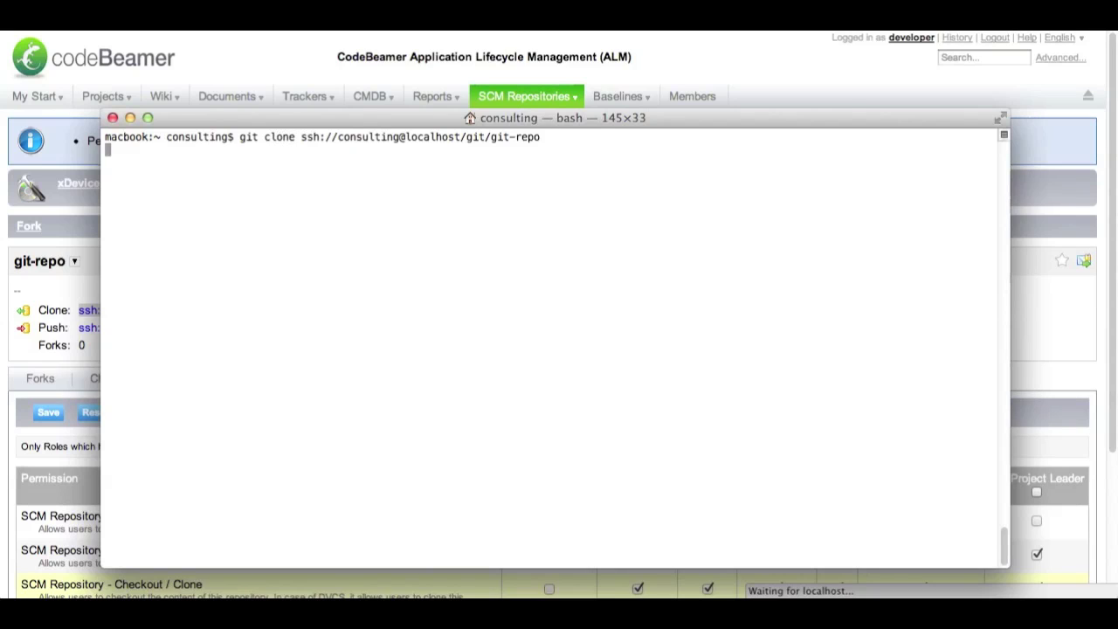